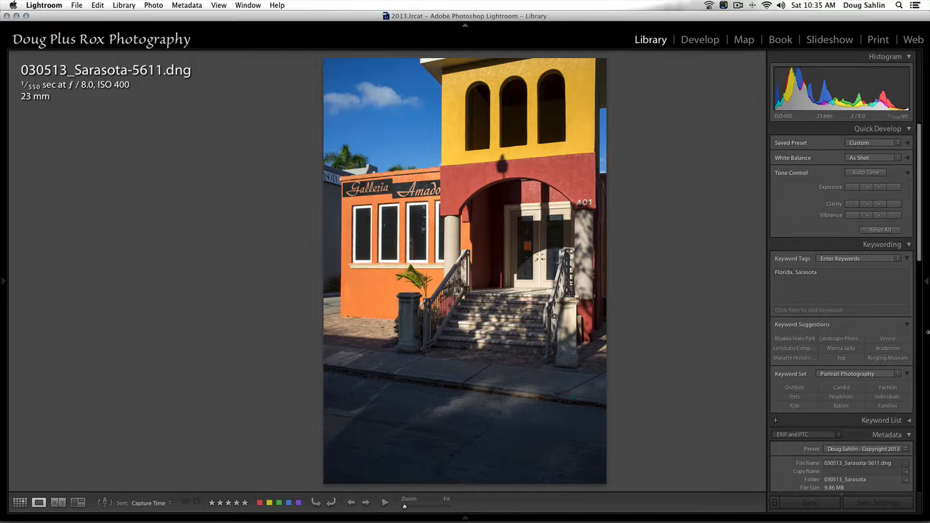
Open the Sarasota building photo in Develop and crop it slightly, trimming mainly the left edge while repositioning the image vertically in the frame
left_click(702, 41)
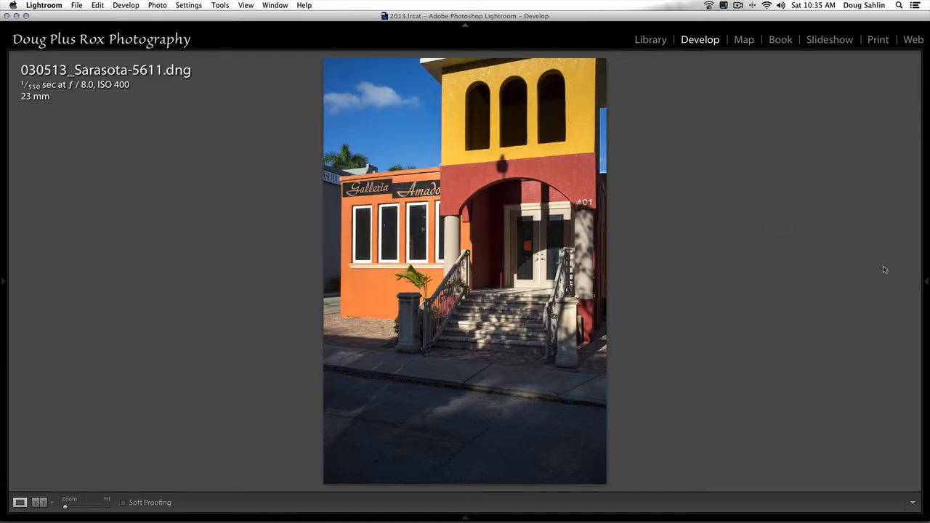
mouse_move(927, 283)
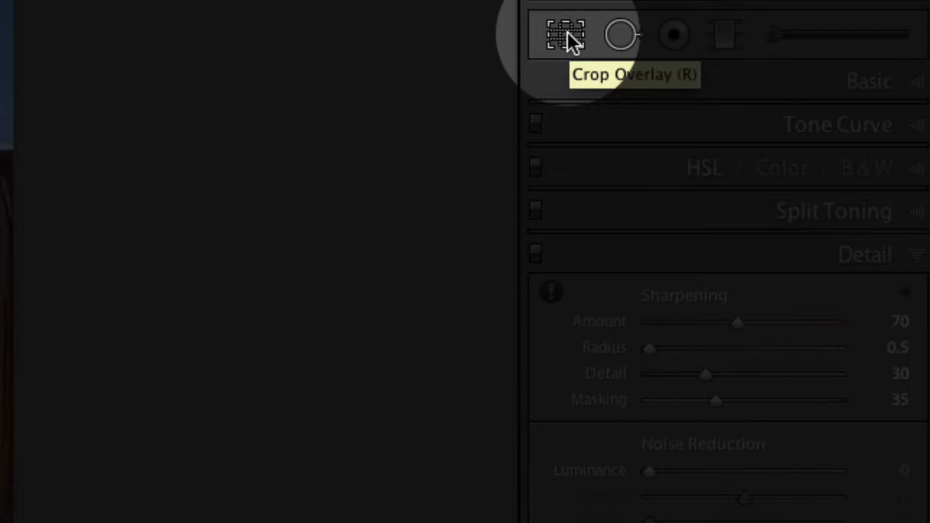
left_click(568, 32)
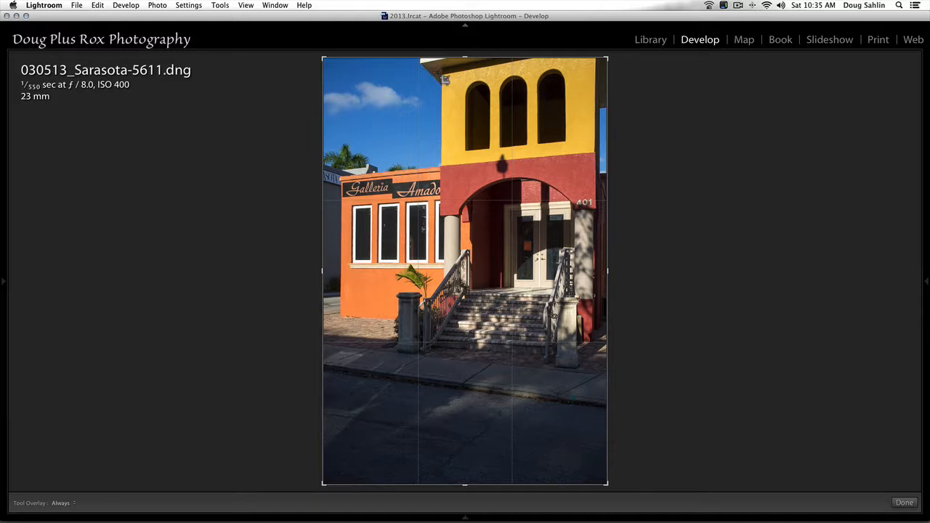
left_click_drag(323, 57, 325, 71)
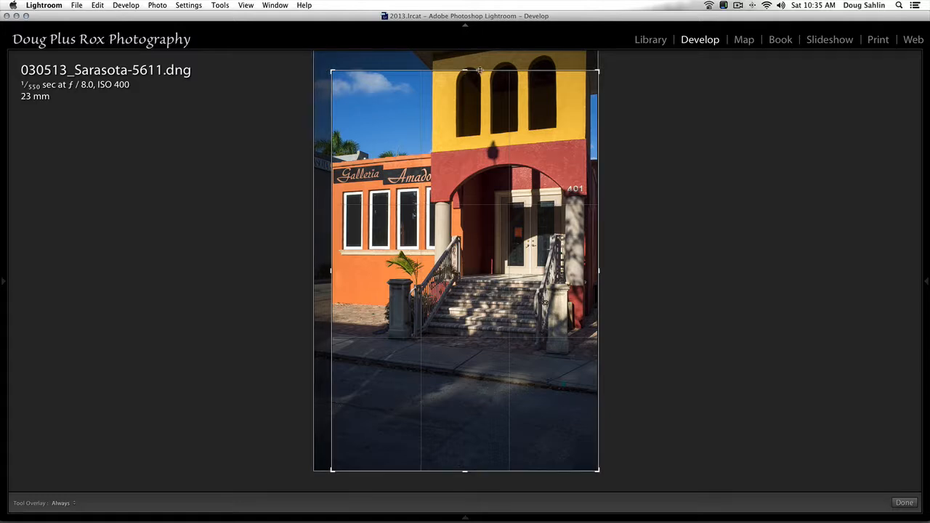
left_click_drag(558, 106, 556, 123)
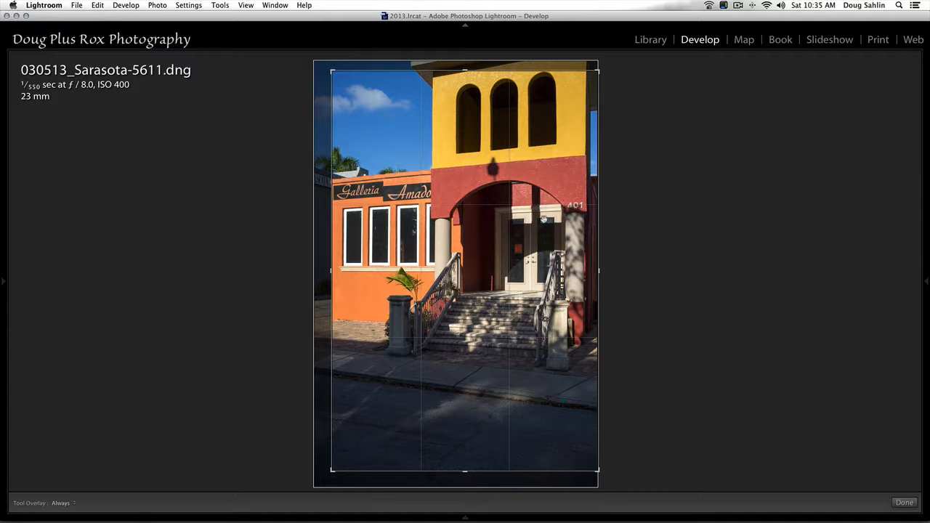
mouse_move(550, 218)
left_mouse_down()
mouse_move(576, 218)
mouse_move(558, 219)
left_mouse_up()
left_click_drag(489, 220, 519, 230)
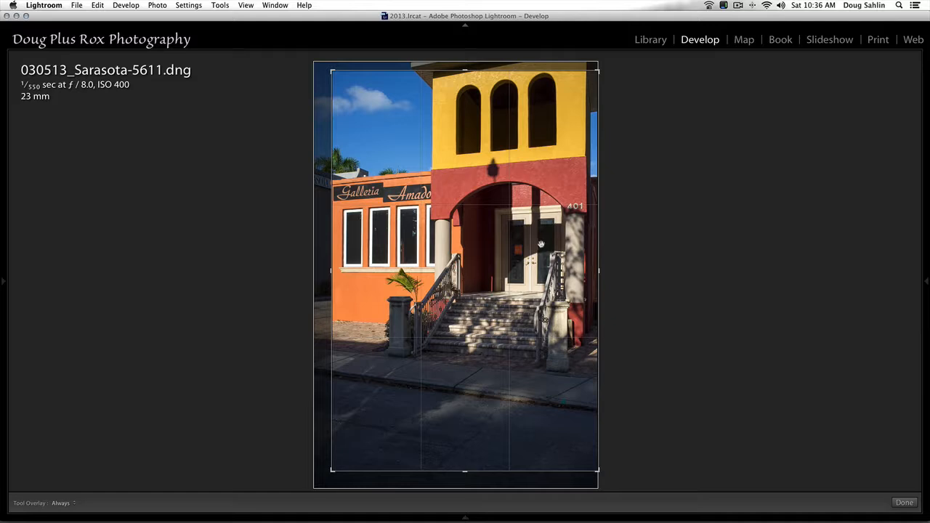
key("Return")
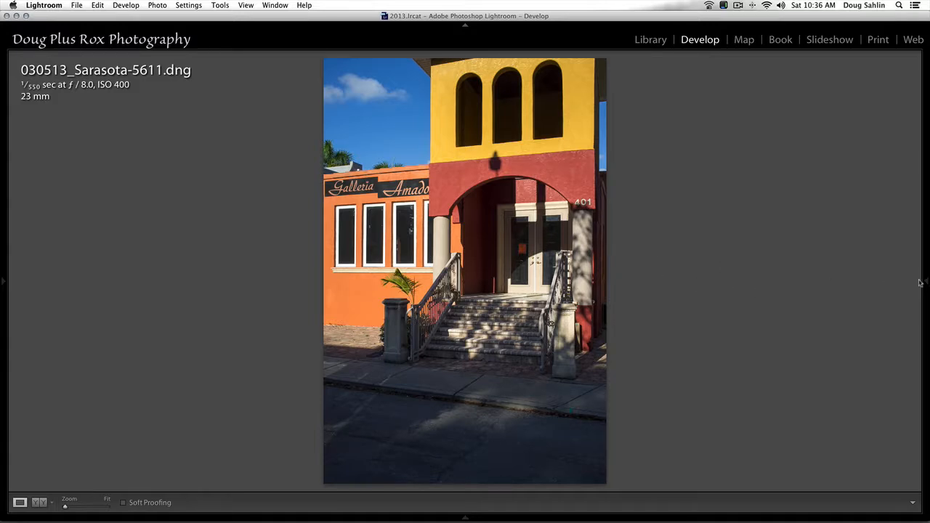
Crop the building photo to the 4 x 5 / 8 x 10 aspect, positioning it to keep the upper part and cut off street
mouse_move(919, 283)
left_click(792, 136)
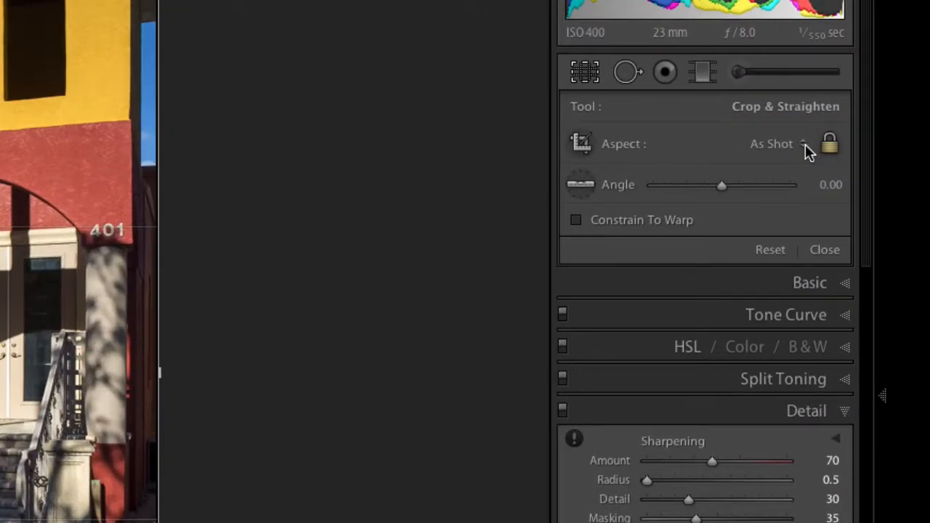
left_click(805, 144)
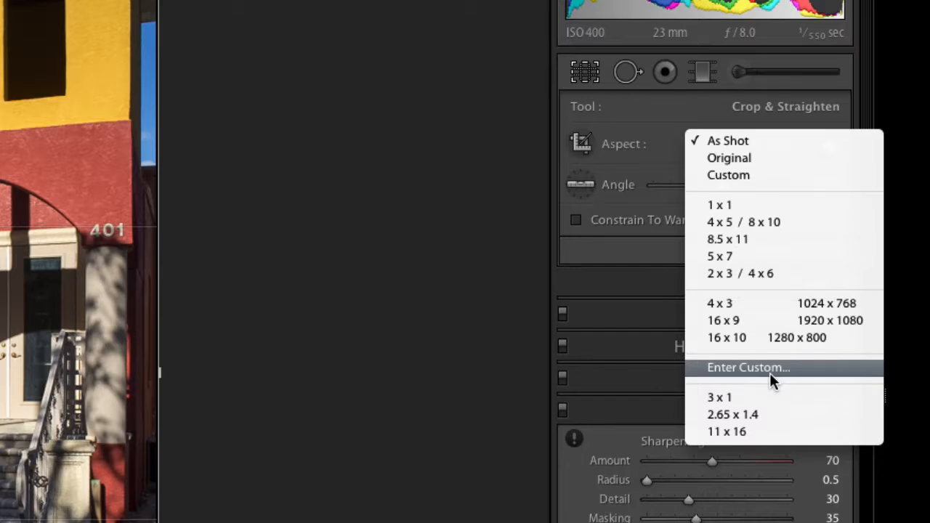
left_click(770, 225)
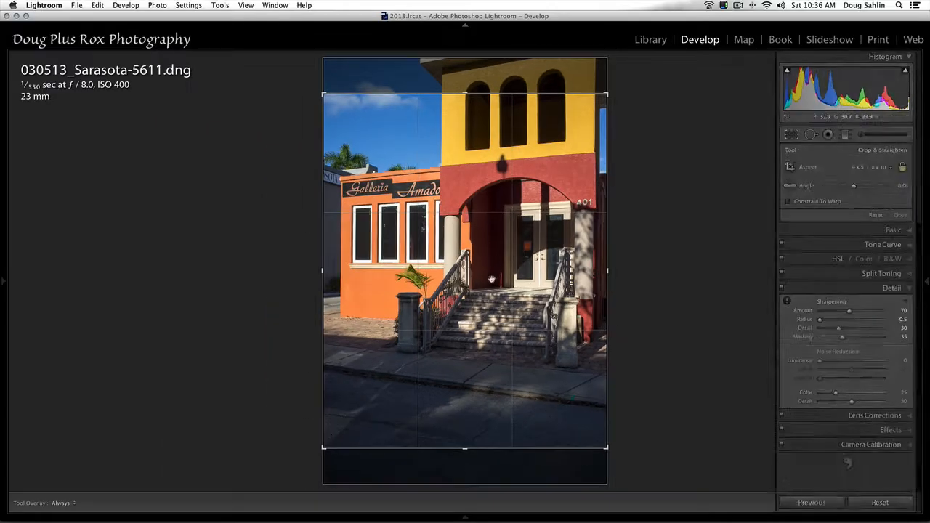
left_click_drag(545, 210, 549, 236)
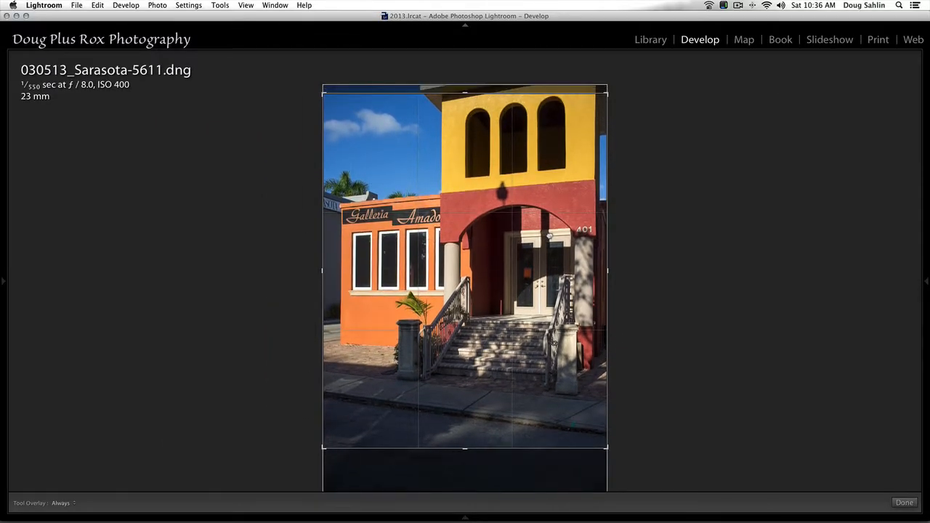
key("Return")
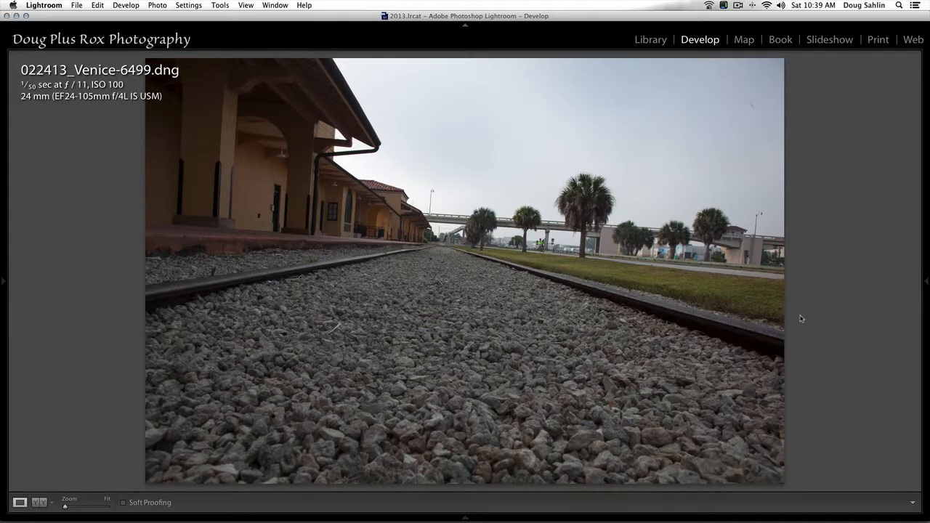
Straighten the railroad track photo by rotating its crop frame freehand to an angle of -4.41
mouse_move(926, 286)
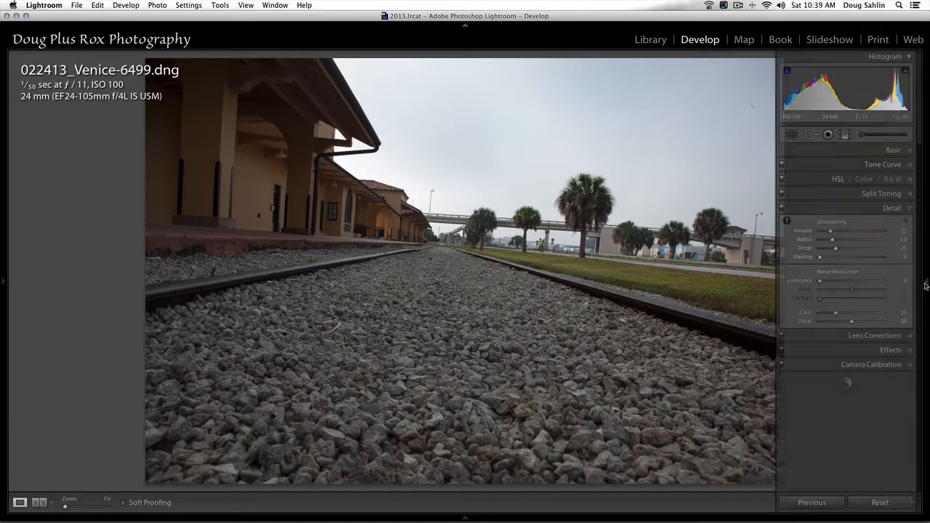
left_click(791, 136)
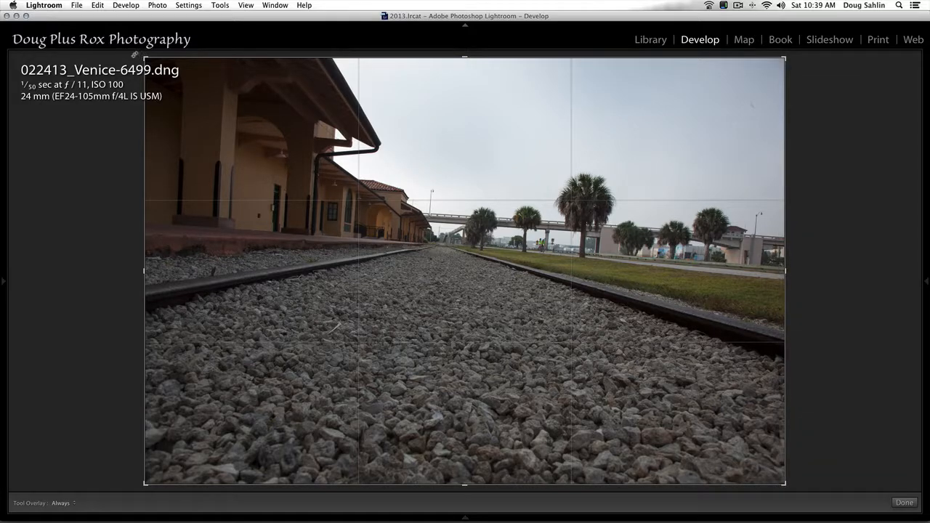
left_click_drag(135, 54, 113, 73)
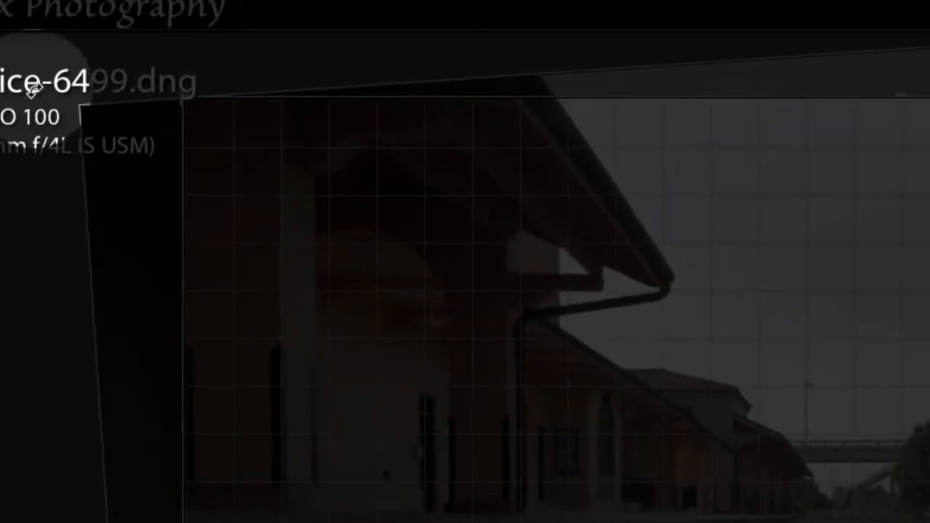
left_click_drag(33, 87, 27, 92)
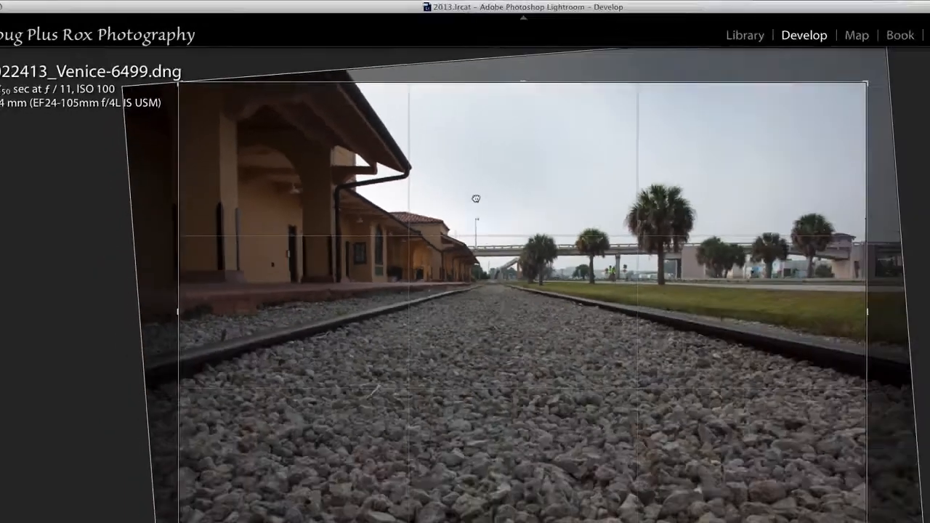
key("Return")
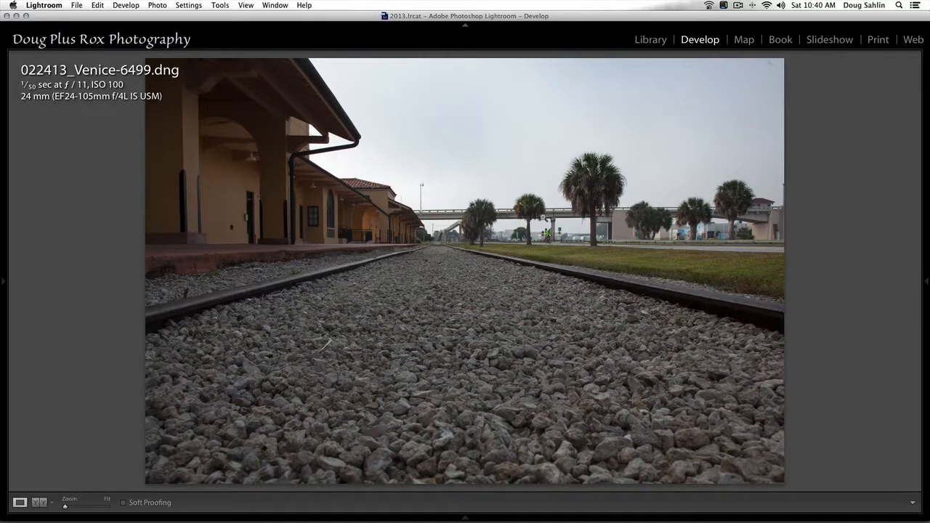
Revert the railroad track photo to its Auto Tone history state, before the crop rotation
left_click(3, 280)
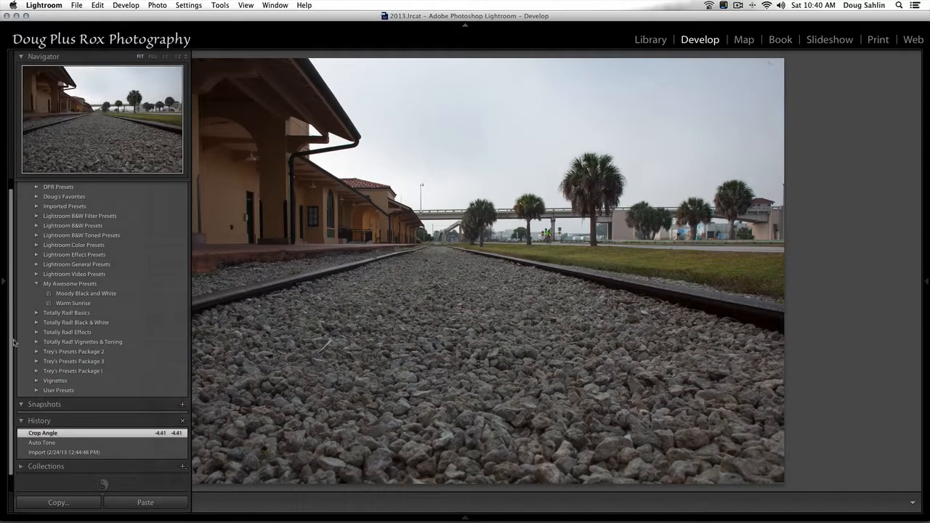
left_click(54, 442)
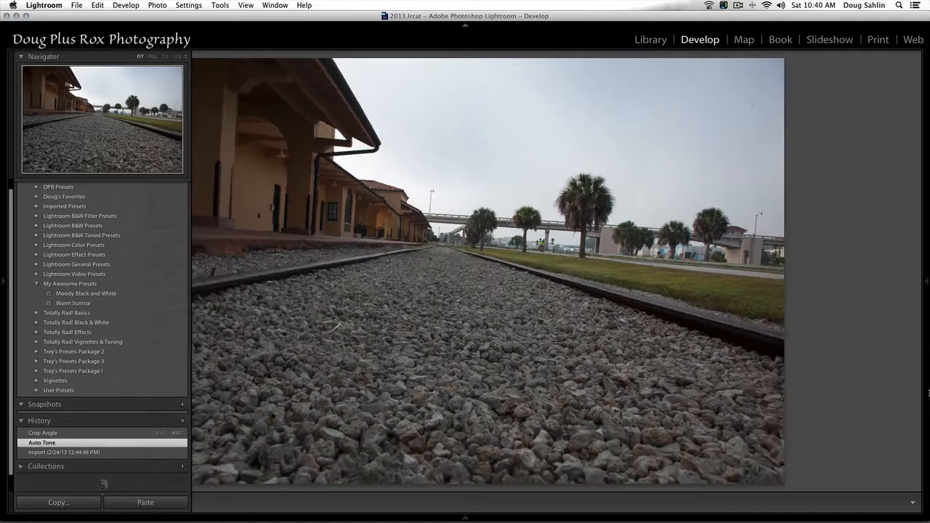
Straighten the railroad track photo with the Straighten tool by tracing a level line along the overpass in the background
mouse_move(924, 288)
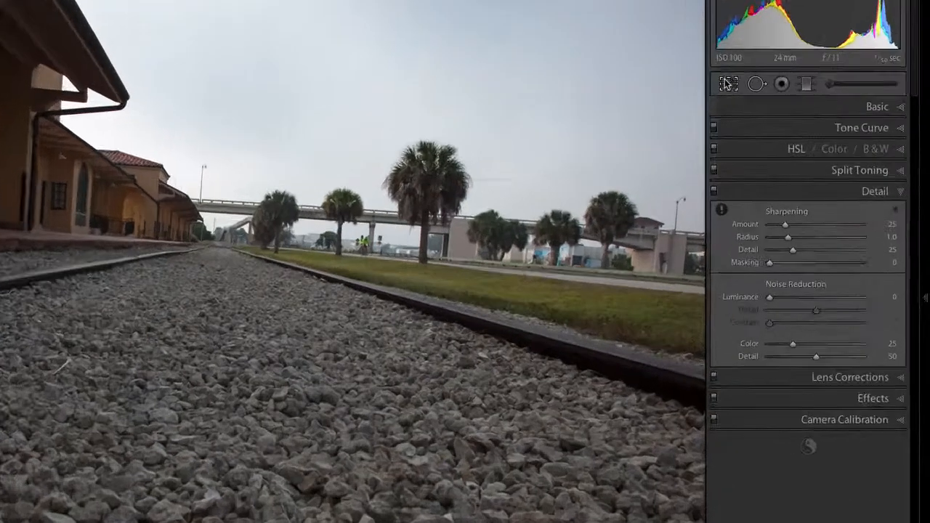
left_click(793, 134)
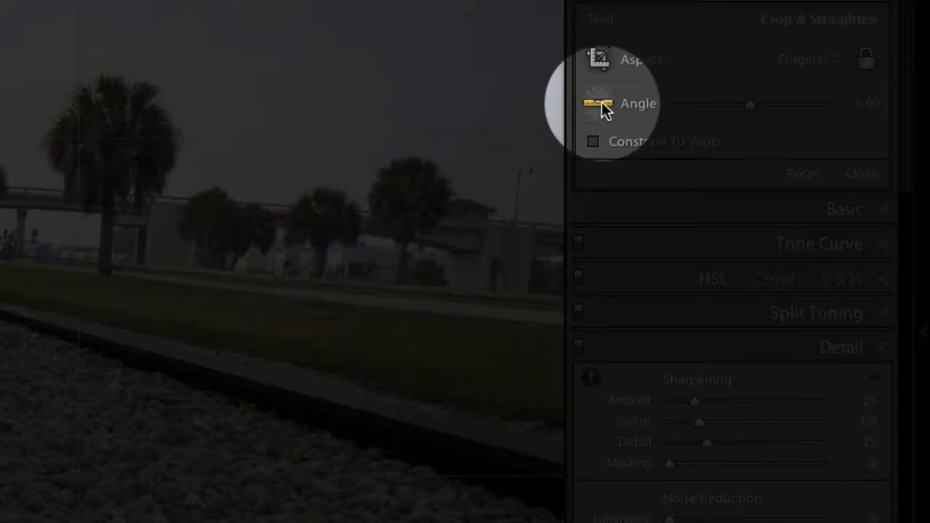
left_click(600, 106)
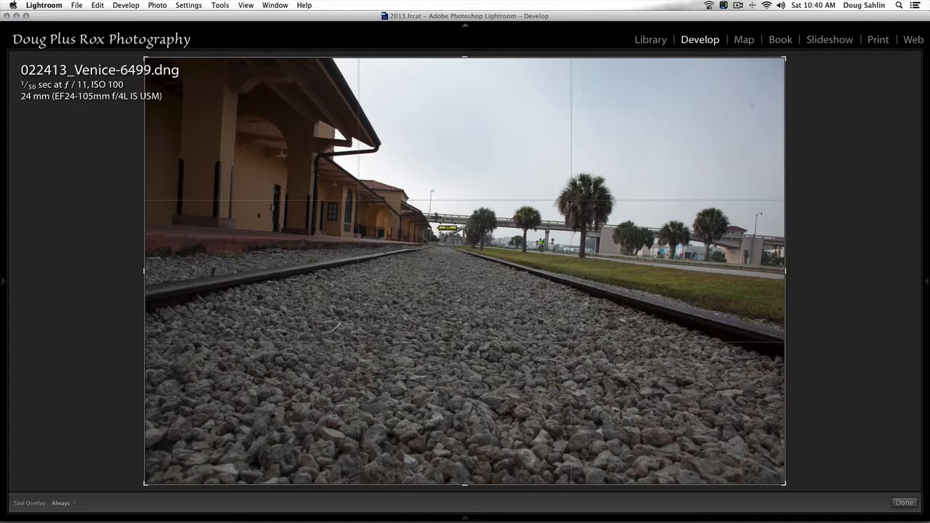
left_click_drag(435, 217, 507, 223)
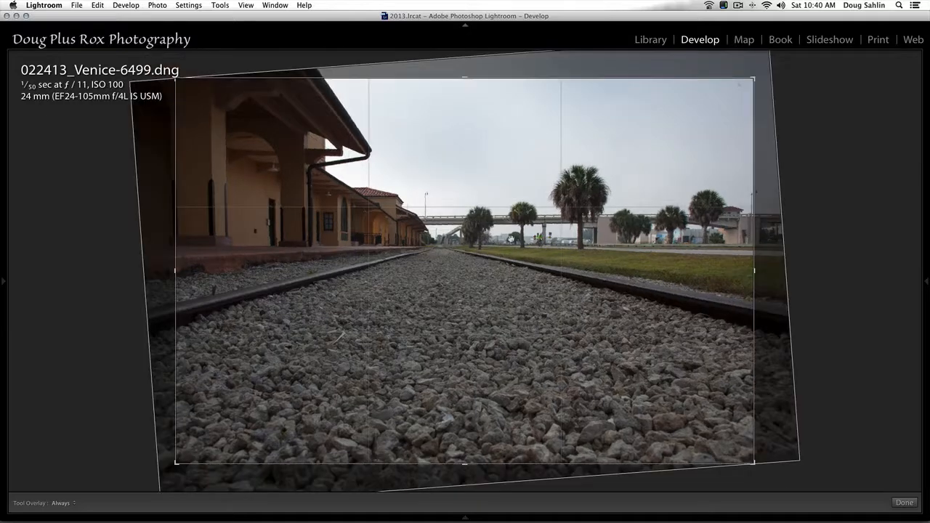
key("Return")
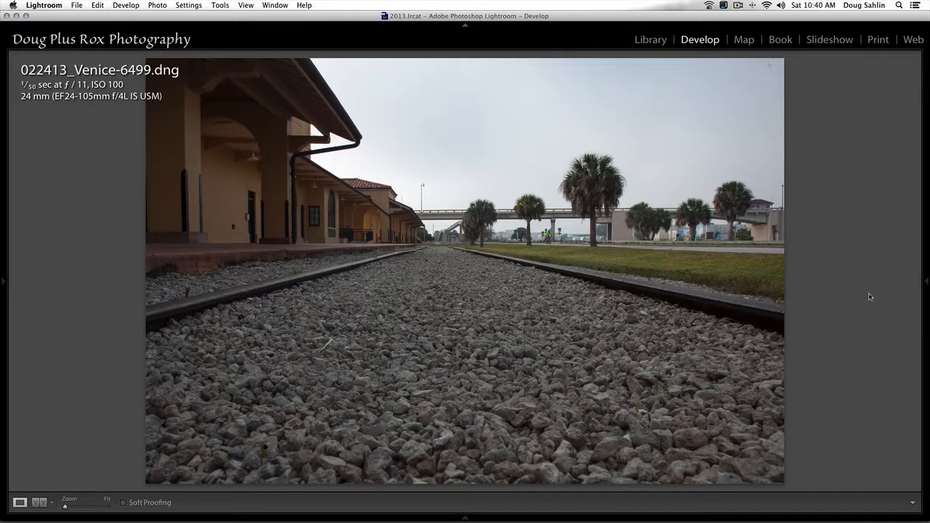
mouse_move(928, 282)
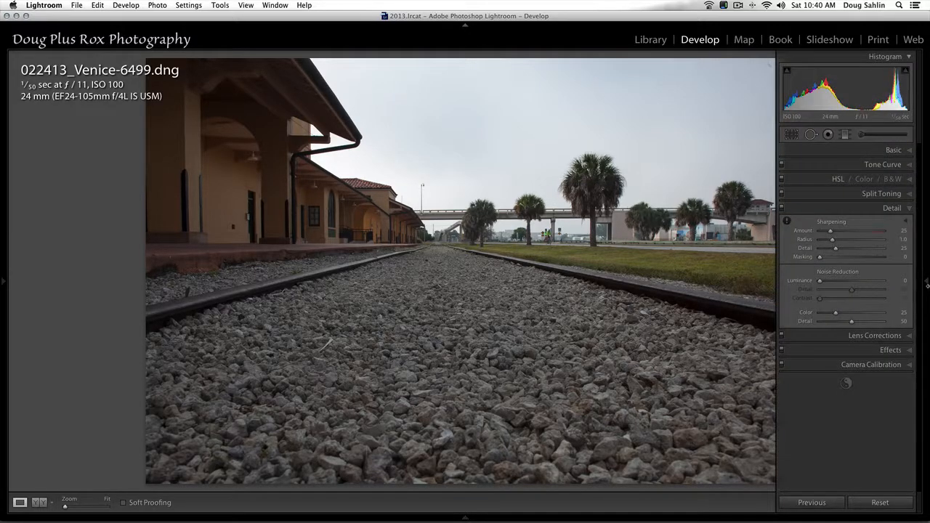
left_click(791, 136)
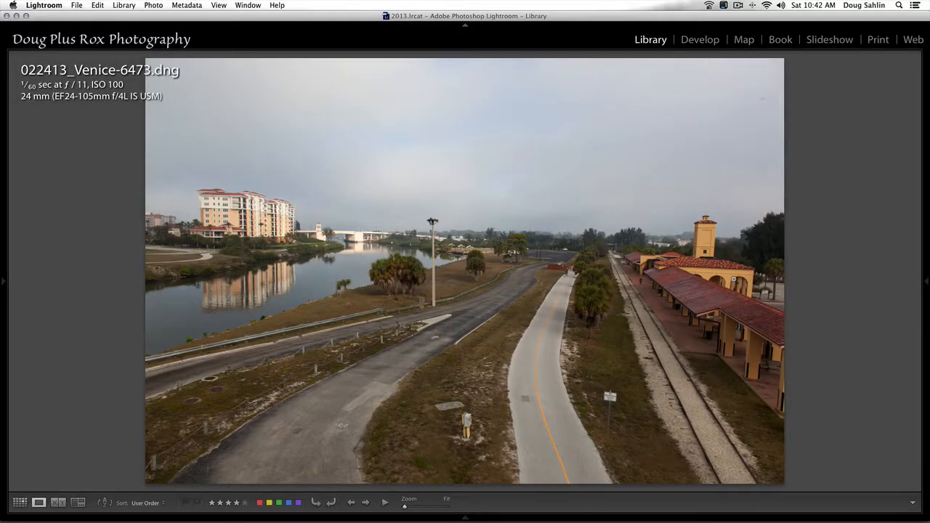
Open the Venice waterfront photo in Develop and crop it toward the train station, trimming the sky and the buildings across the water
mouse_move(923, 290)
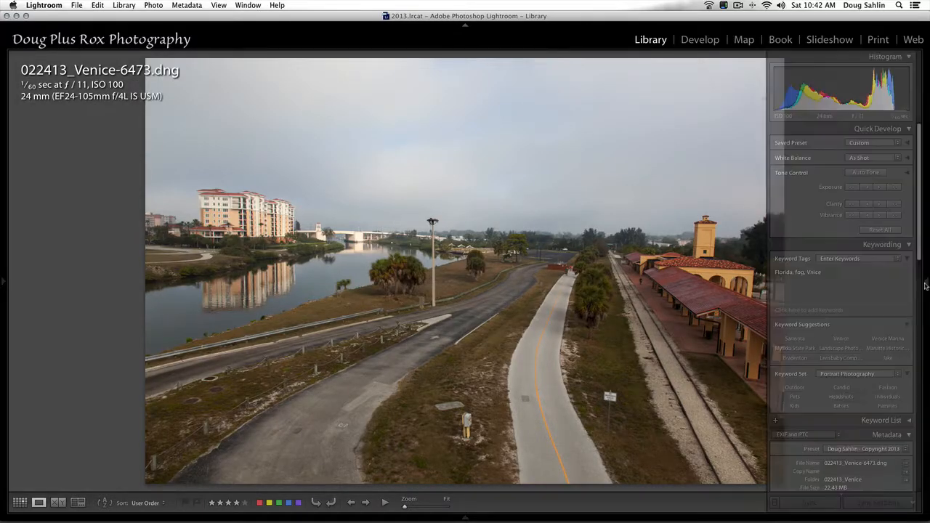
key("d")
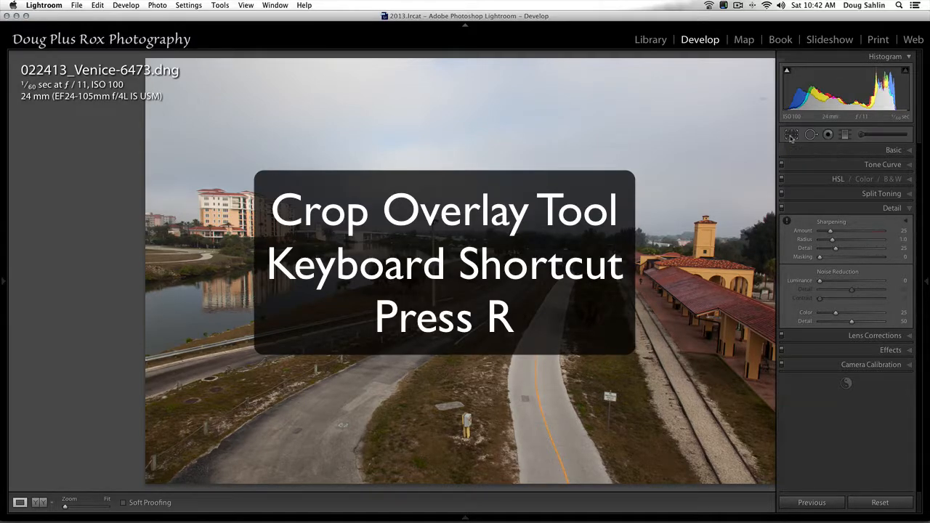
key("r")
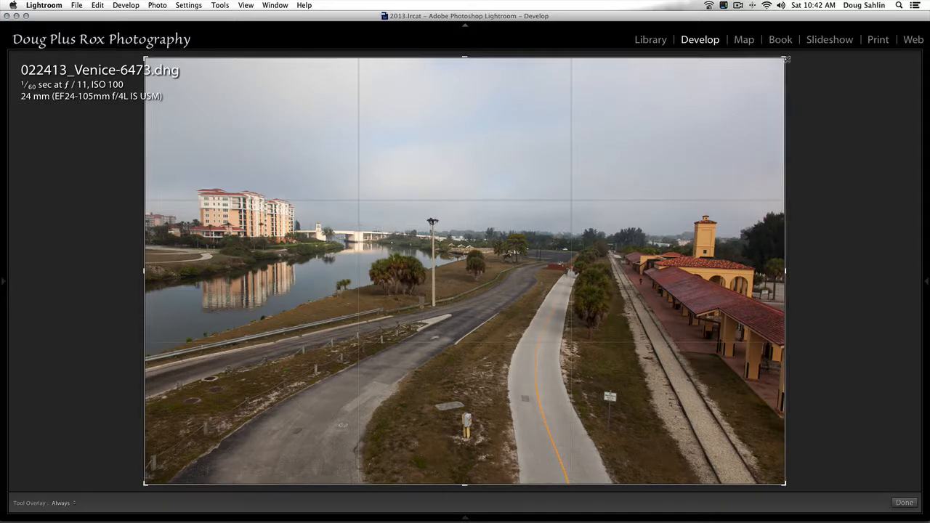
left_click_drag(784, 57, 761, 73)
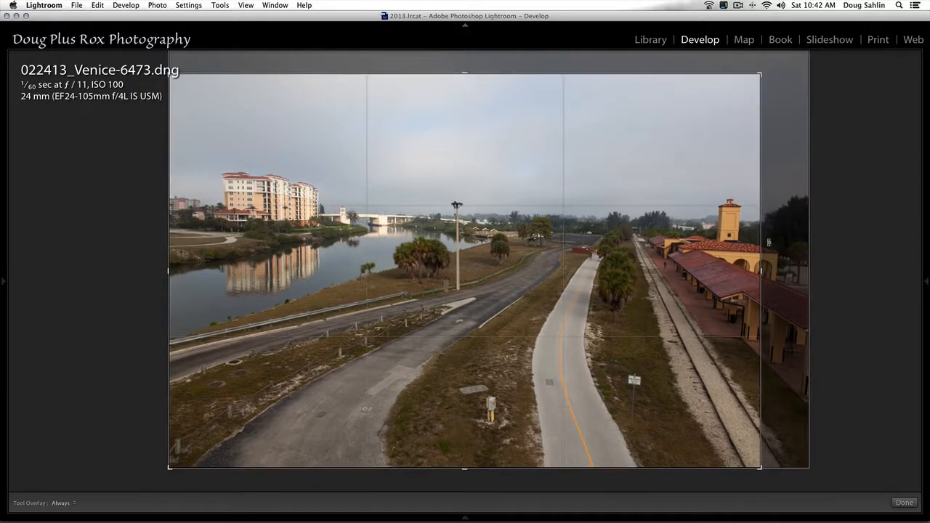
left_click_drag(762, 272, 792, 271)
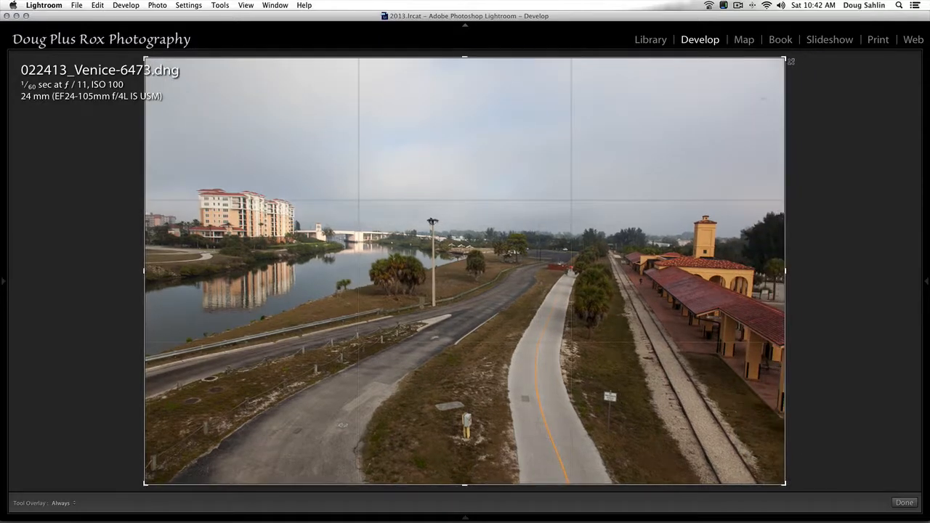
left_click_drag(792, 61, 739, 103)
left_click_drag(675, 162, 549, 157)
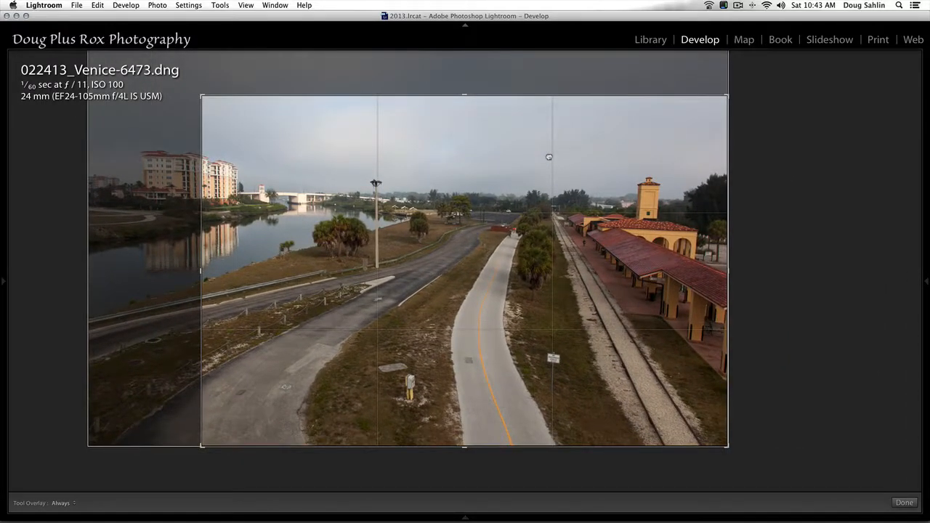
Set the waterfront photo's crop aspect to 1 x 1
mouse_move(926, 285)
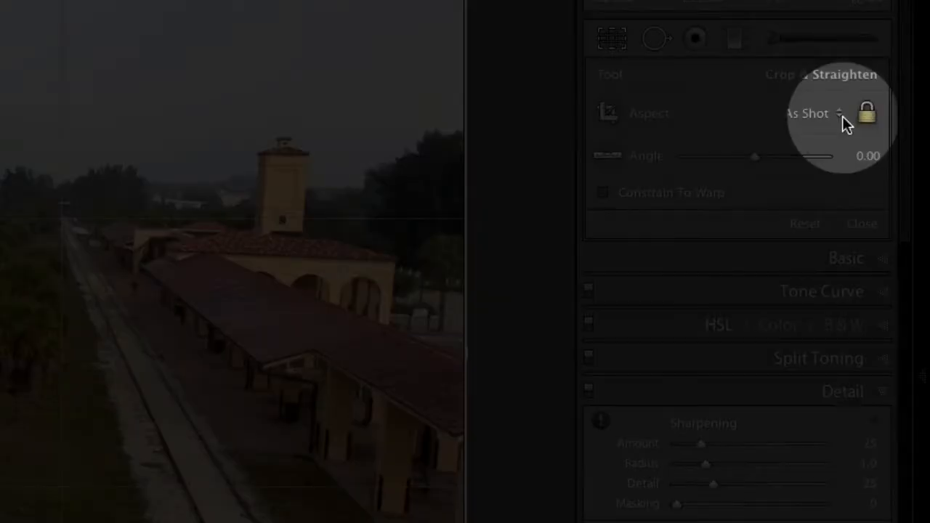
left_click(878, 166)
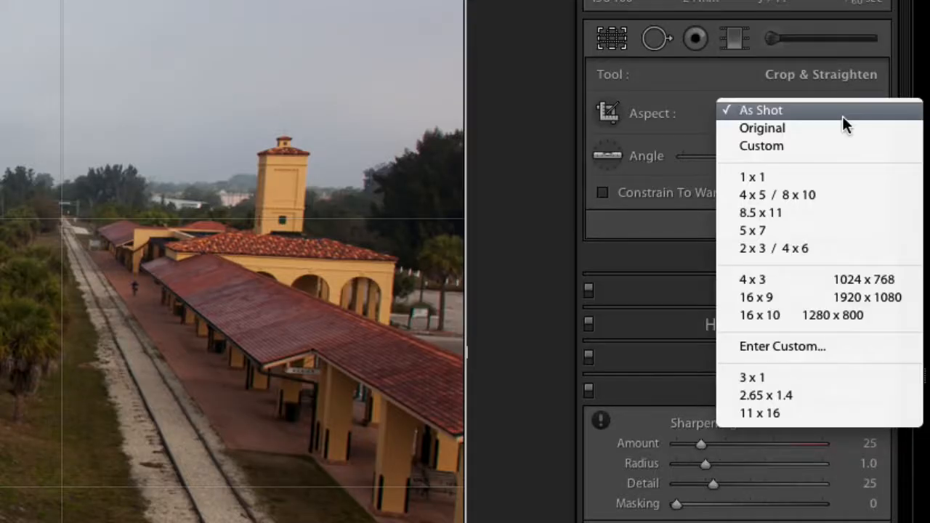
left_click(823, 179)
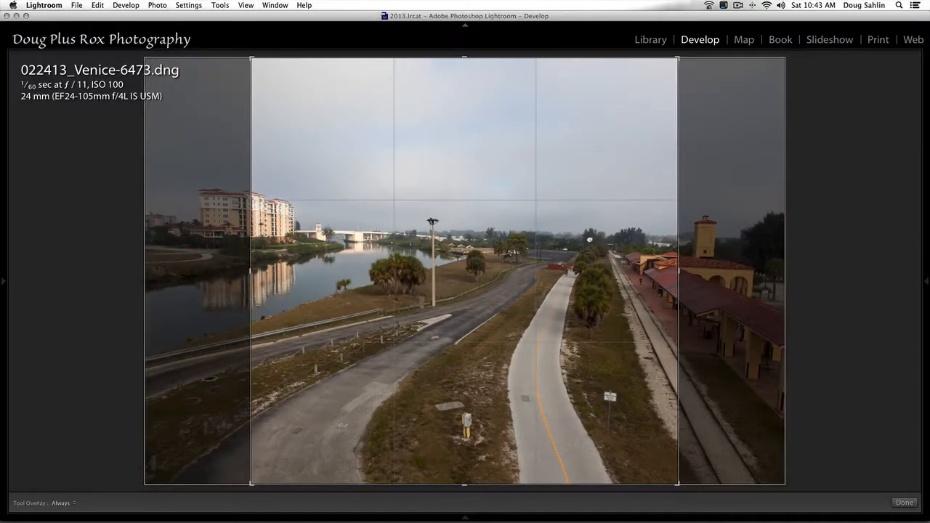
Reposition the 1 x 1 crop over the train station side of the photo and set the crop aspect to As Shot
left_click_drag(590, 240, 458, 247)
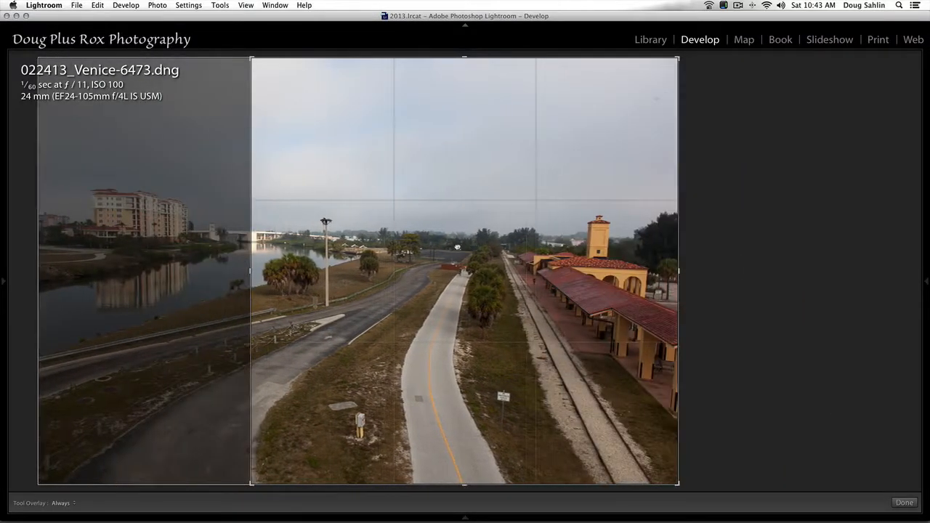
mouse_move(925, 251)
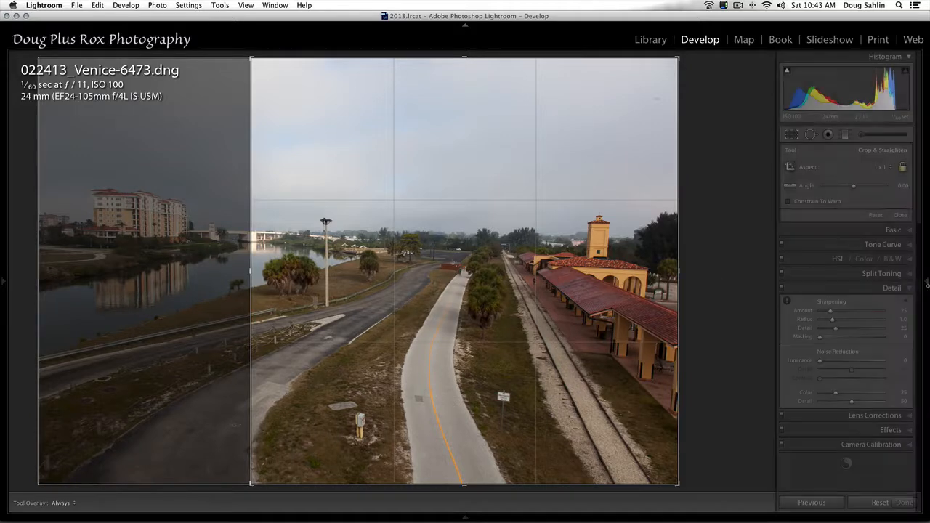
left_click(891, 169)
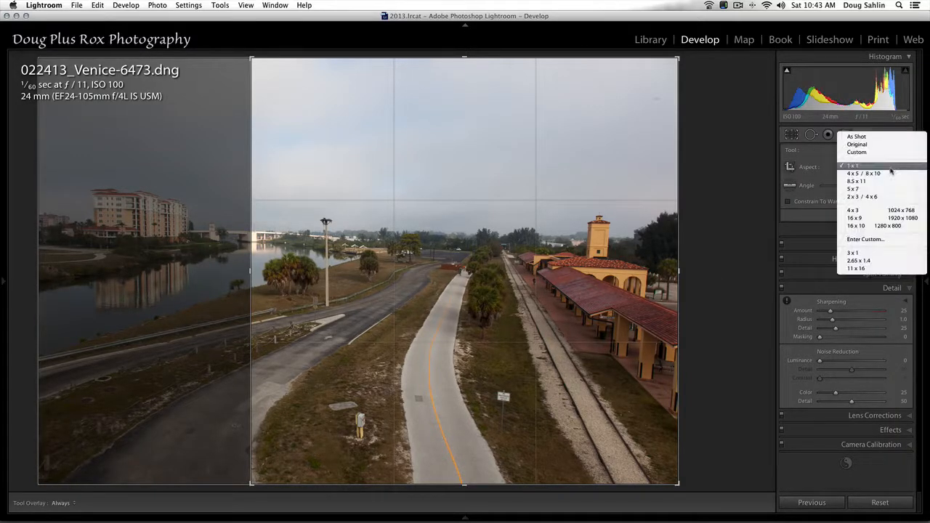
left_click(858, 137)
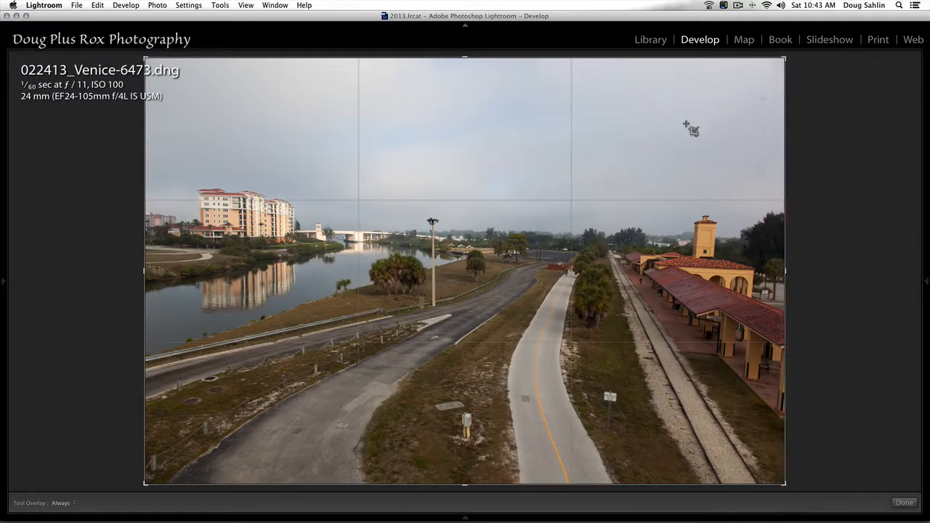
Shrink the As Shot crop, flip it to portrait orientation, frame the waterfront buildings and their reflection, and apply it
left_click_drag(784, 59, 739, 89)
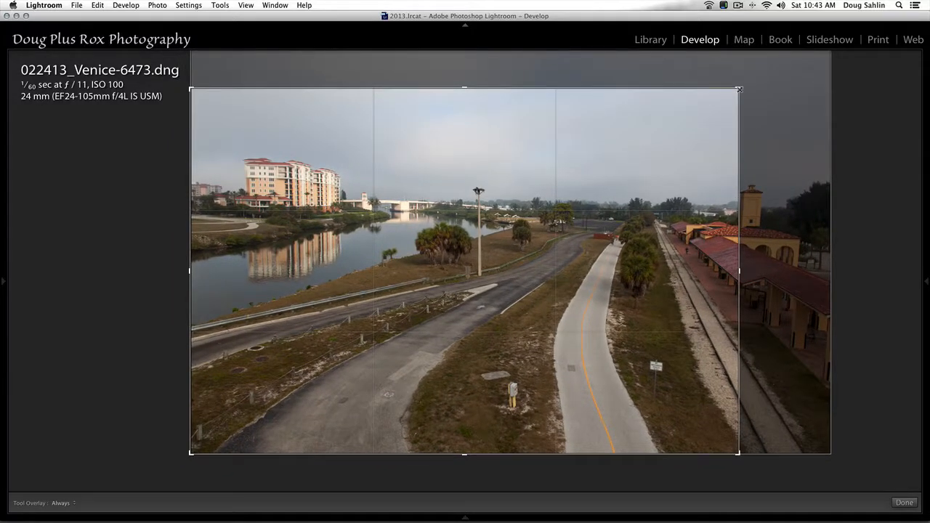
key("x")
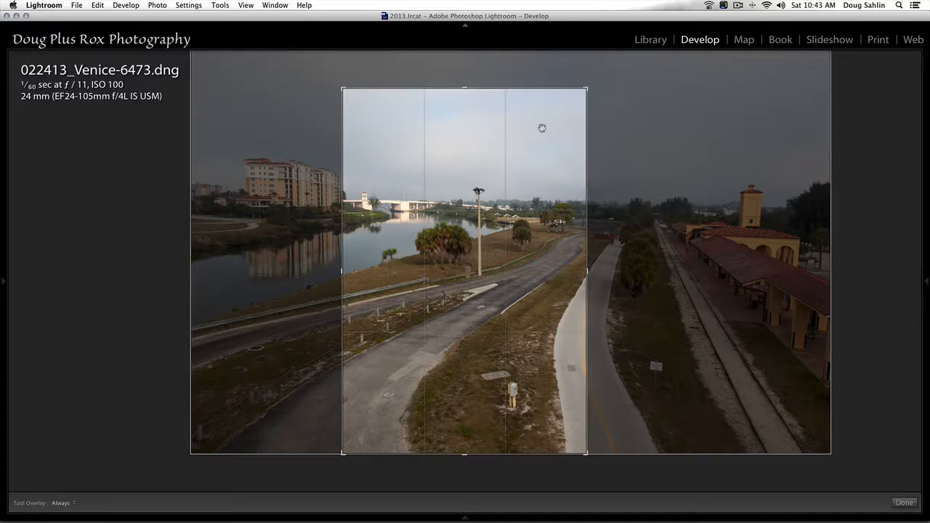
left_click_drag(542, 128, 698, 118)
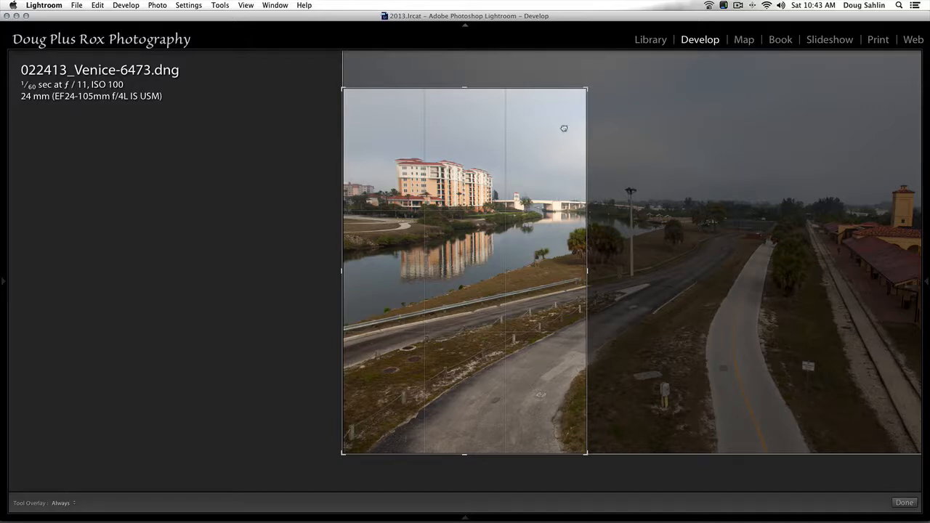
key("Return")
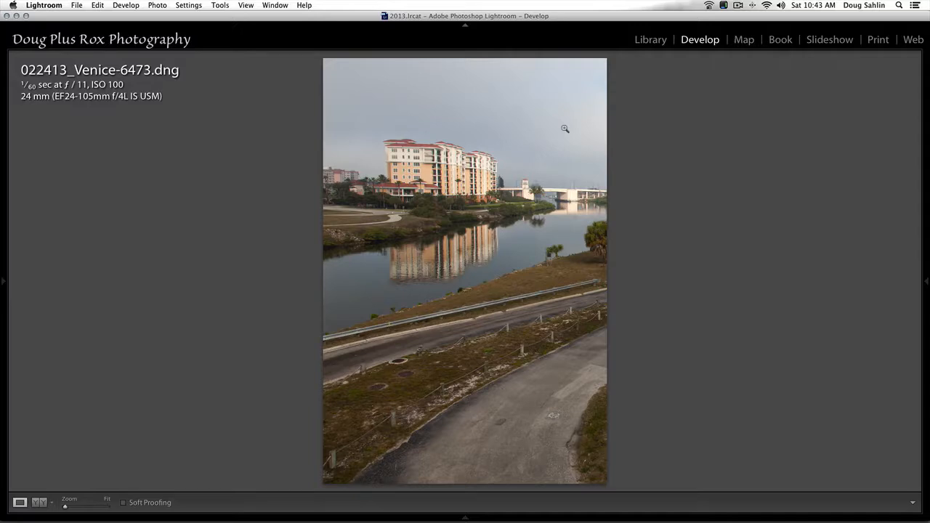
Reopen the crop, enlarge the portrait frame slightly and reposition it over the waterfront buildings
key("r")
left_click_drag(558, 143, 528, 126)
left_click_drag(586, 88, 622, 80)
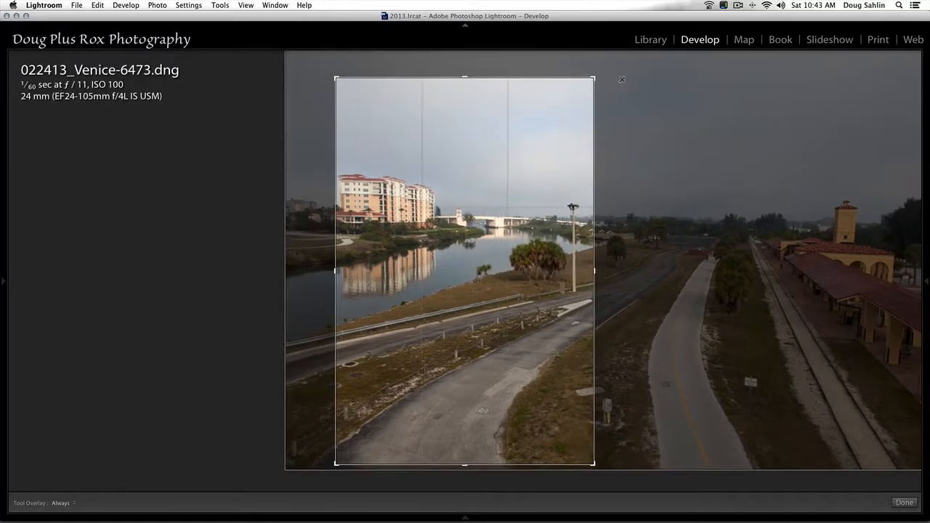
left_click_drag(536, 189, 595, 174)
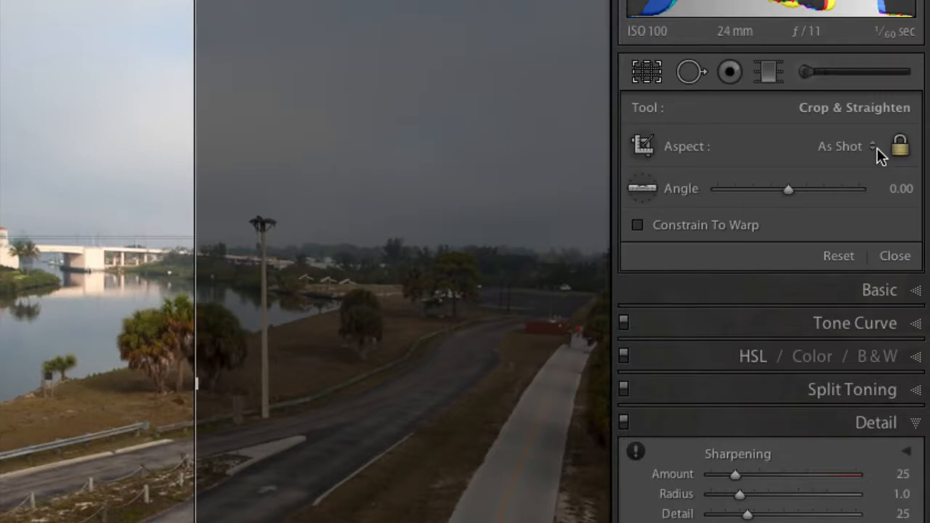
Set a custom 3 x 1 crop aspect ratio, reposition the panoramic crop vertically on the photo, and apply it
left_click(875, 147)
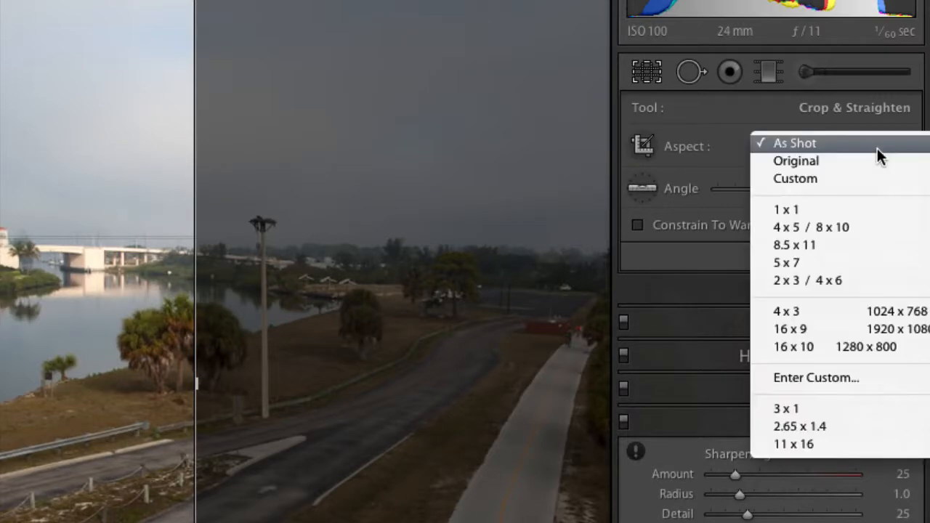
left_click(869, 377)
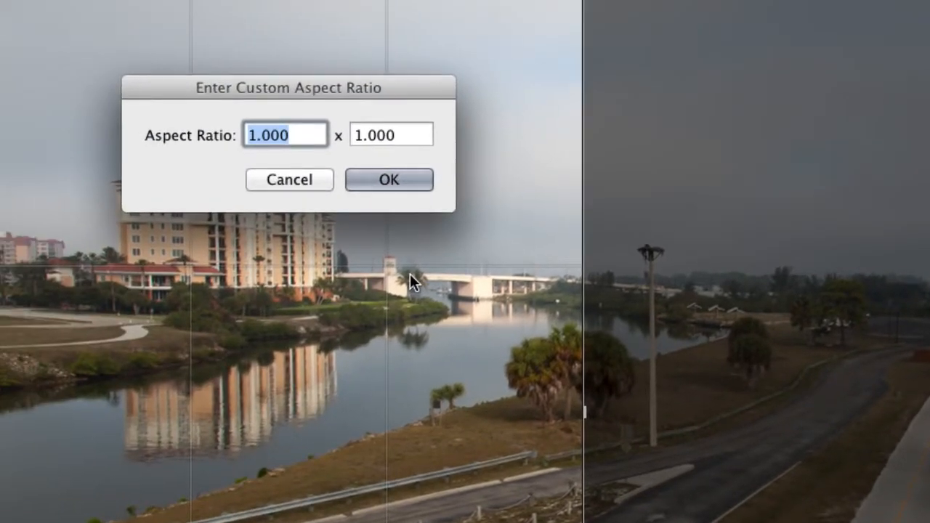
type("3")
left_click(390, 181)
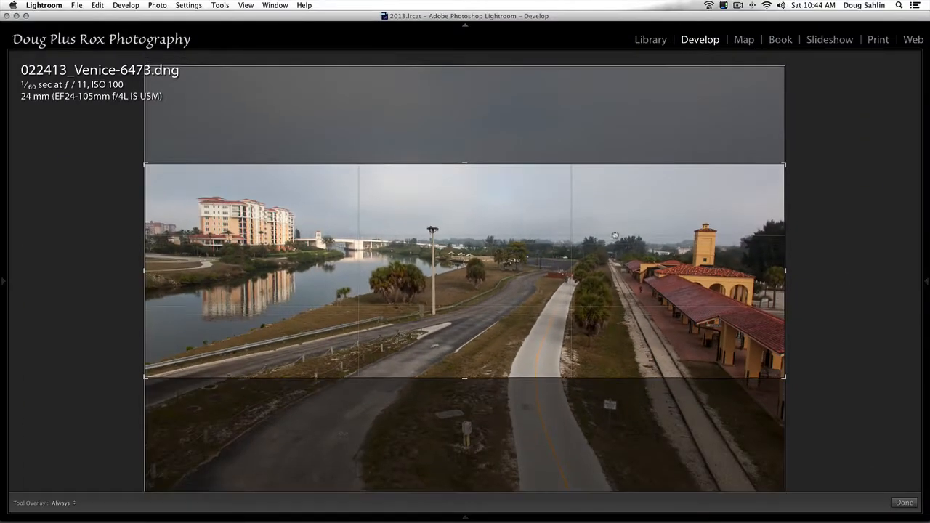
mouse_move(614, 236)
left_mouse_down()
mouse_move(617, 228)
mouse_move(620, 244)
mouse_move(625, 193)
mouse_move(628, 227)
left_mouse_up()
key("Return")
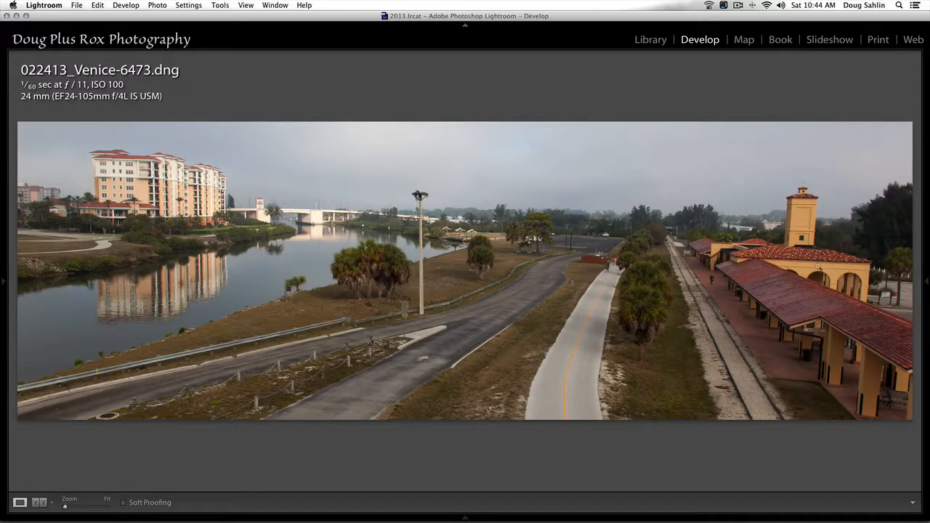
Reopen the crop on the waterfront photo and choose the saved 3 x 1 custom aspect ratio
mouse_move(925, 287)
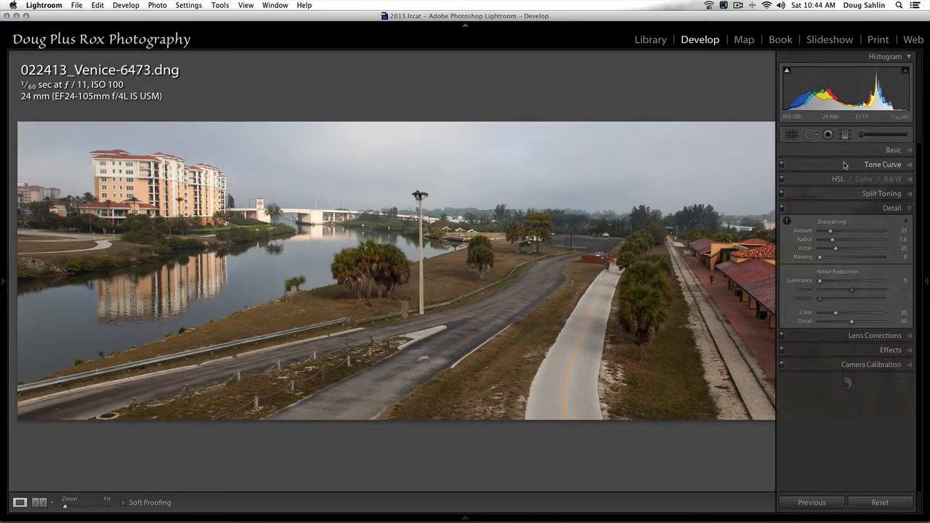
left_click(792, 134)
left_click(892, 167)
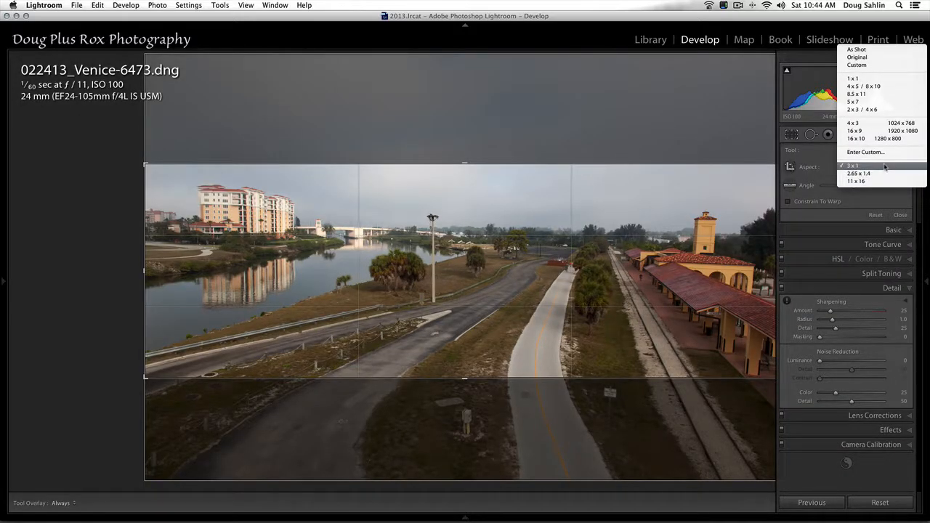
left_click(886, 167)
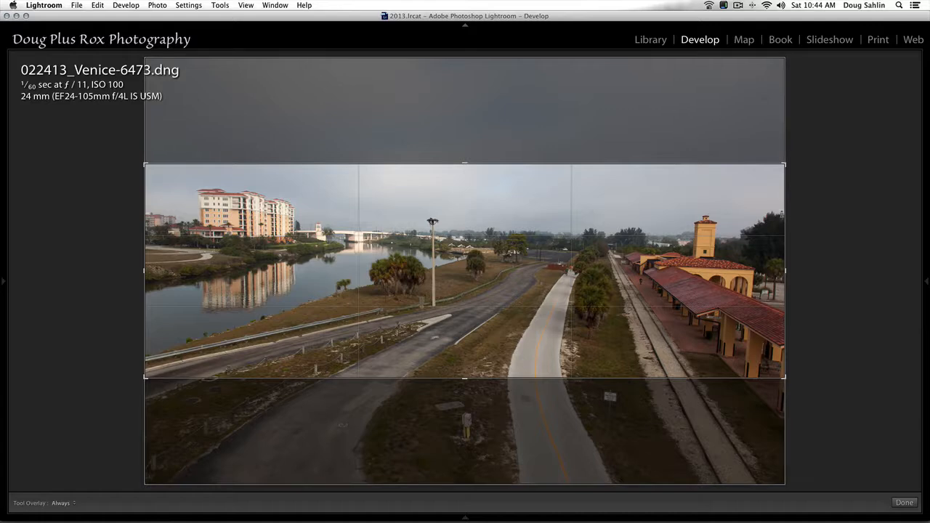